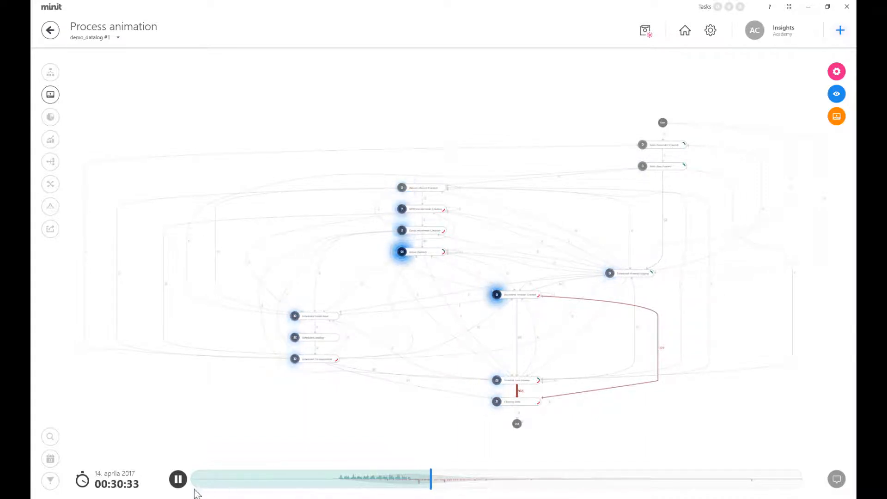
Pause the process animation and change the activity chart to a pie chart
click(178, 480)
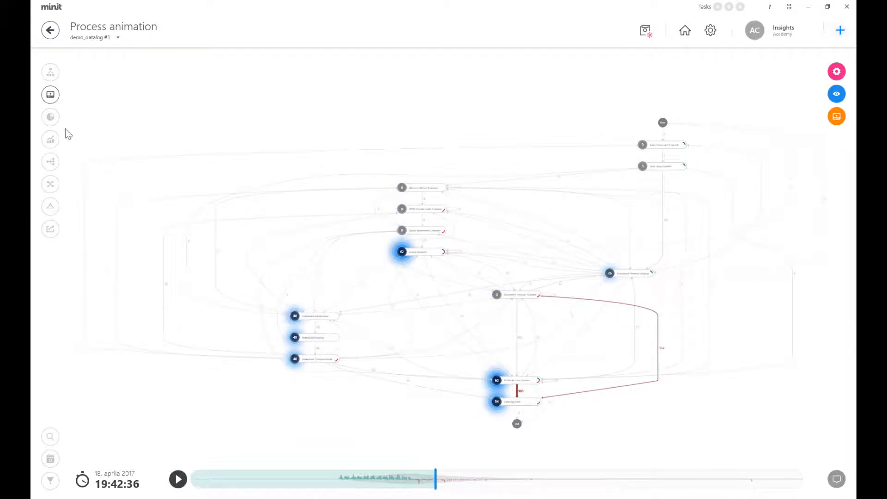
click(51, 120)
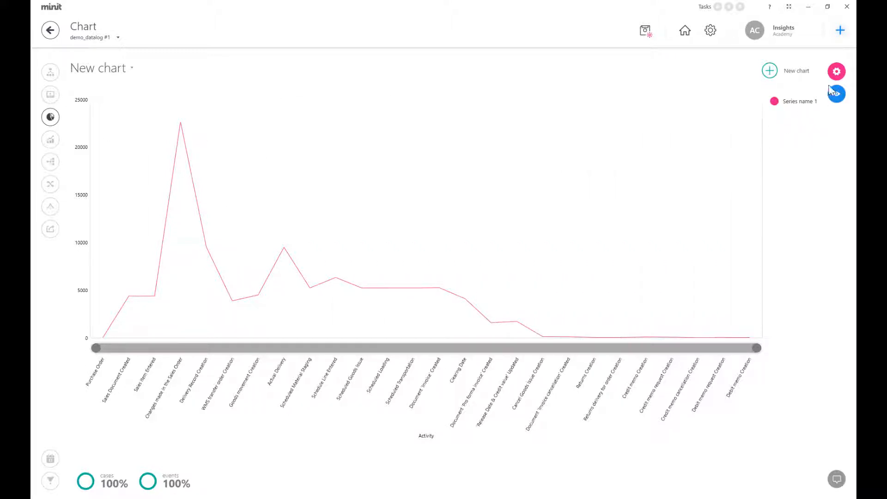
click(837, 71)
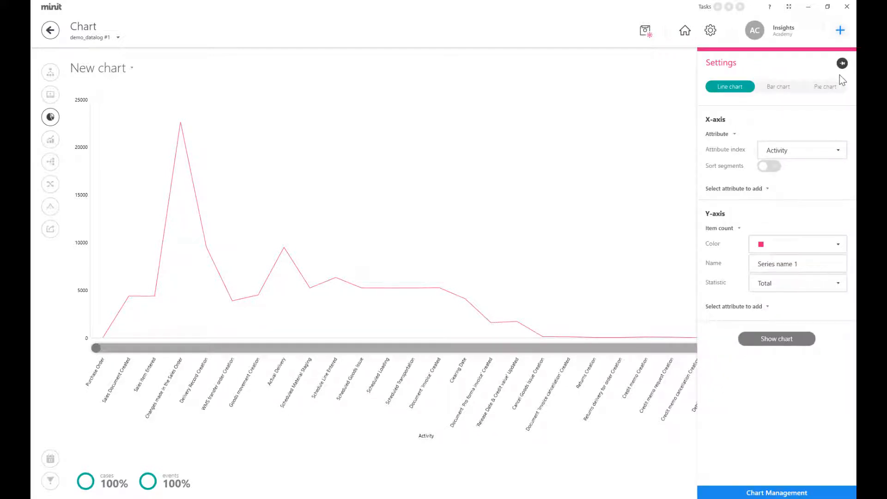
click(797, 90)
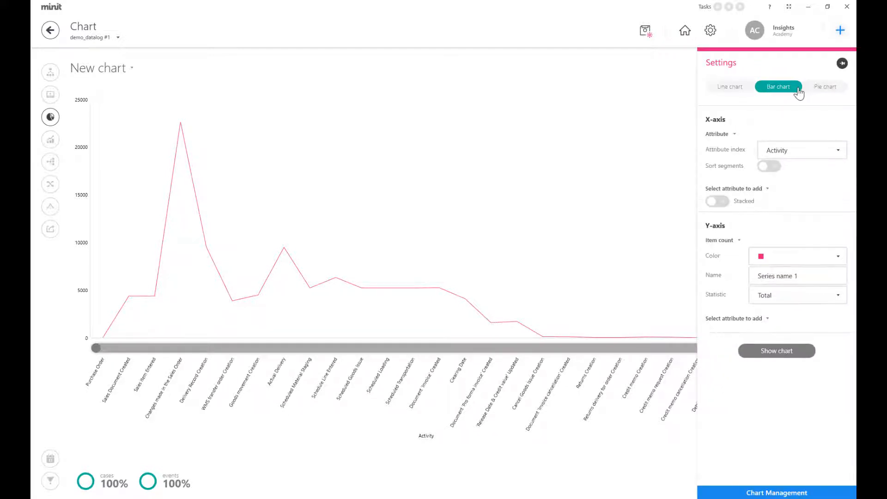
click(839, 90)
click(793, 342)
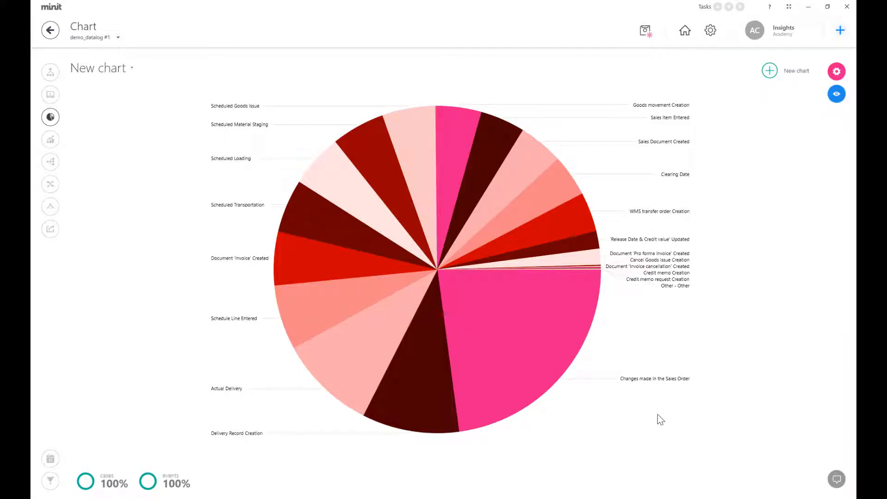
View the statistics by User and sort the resources by case frequency in descending order
click(51, 140)
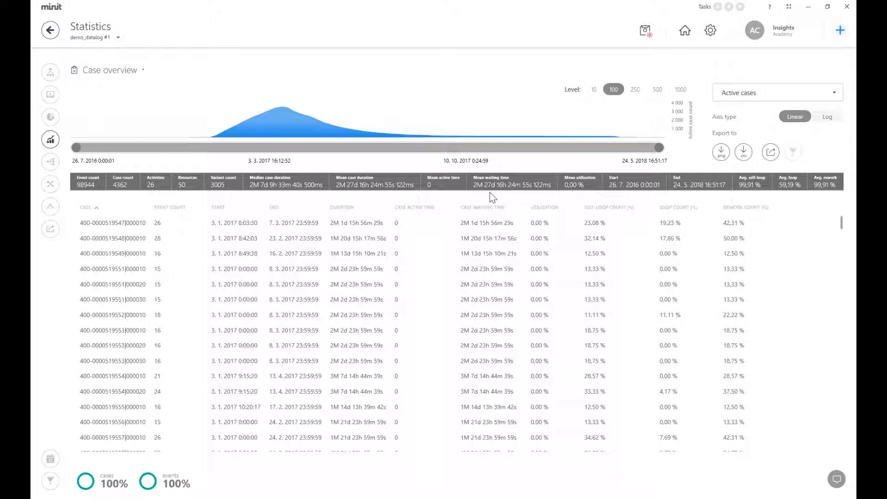
click(139, 72)
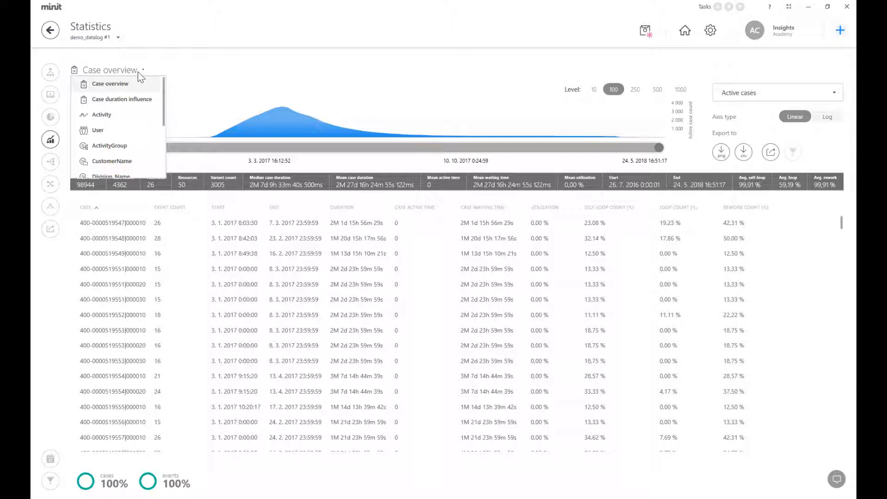
click(122, 130)
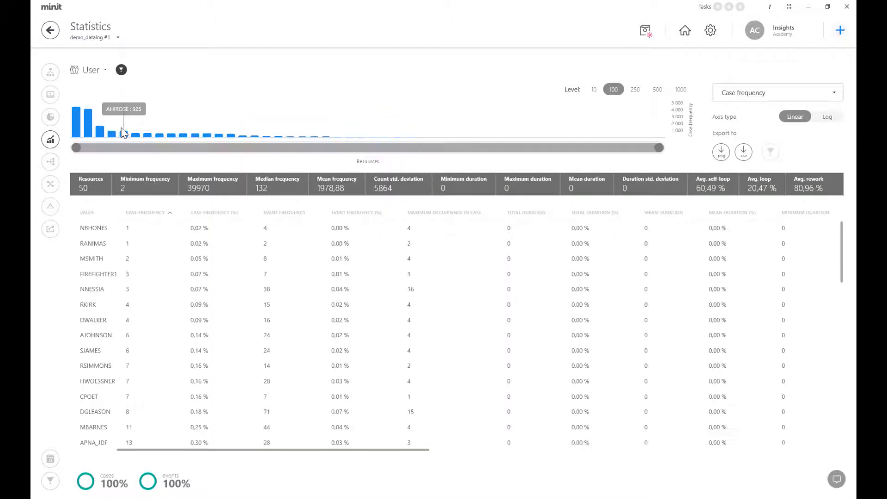
click(171, 217)
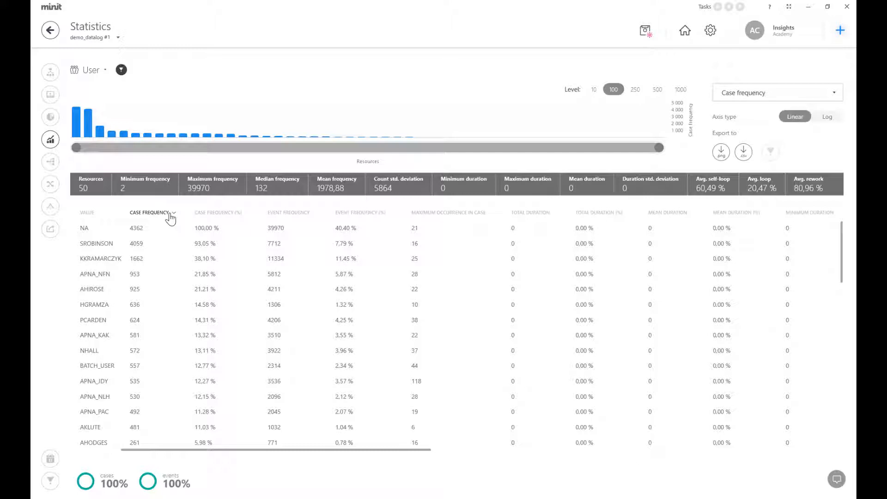
View the Case duration influence statistics, sorting the influence ascending and back to descending to compare both extremes
click(105, 70)
scroll(111, 88, up, 2)
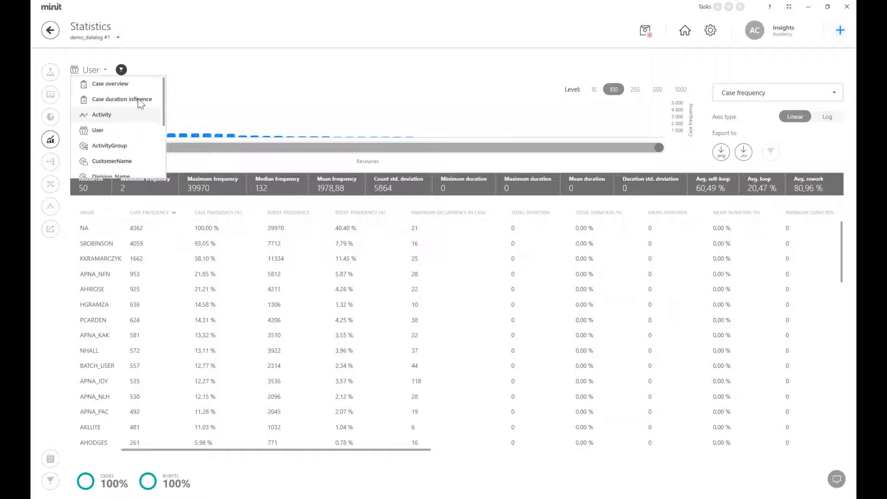
click(134, 98)
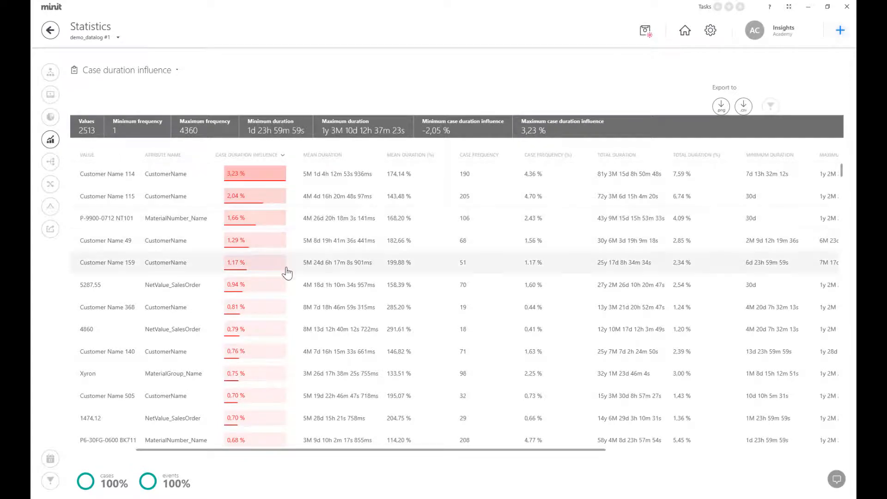
click(282, 157)
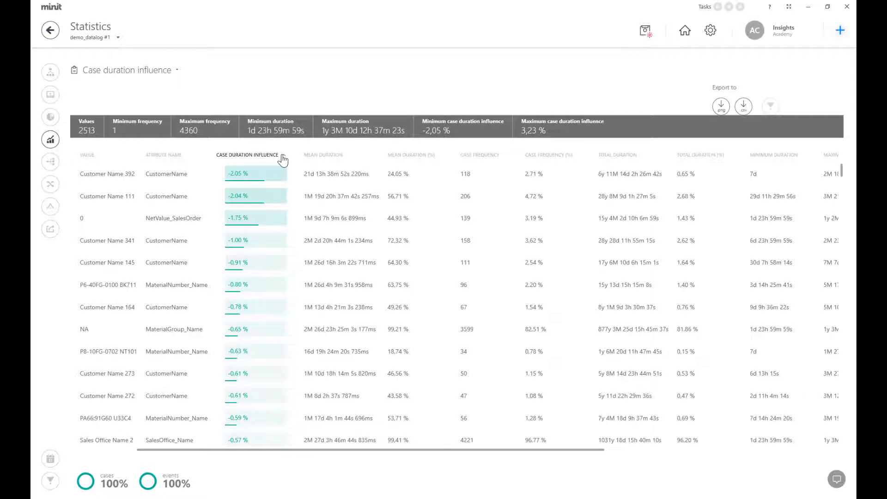
click(282, 158)
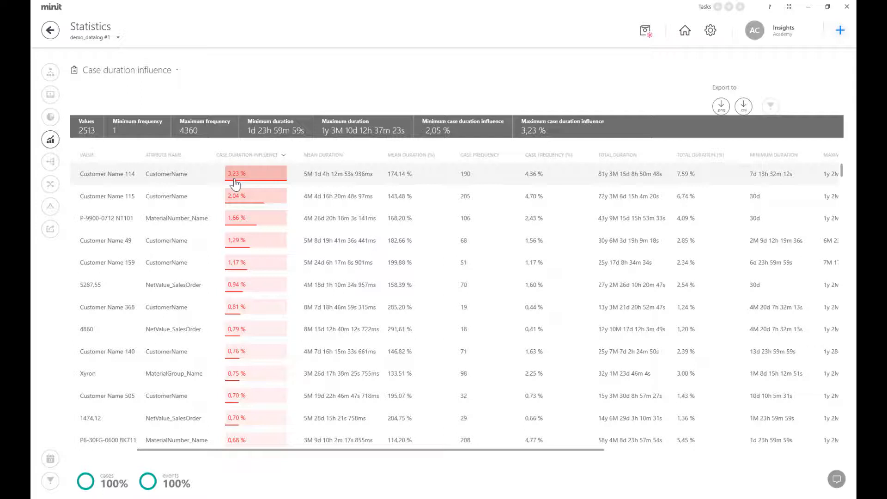
View the process variants sorted by event count, and return to sorting them by descending case count
click(51, 162)
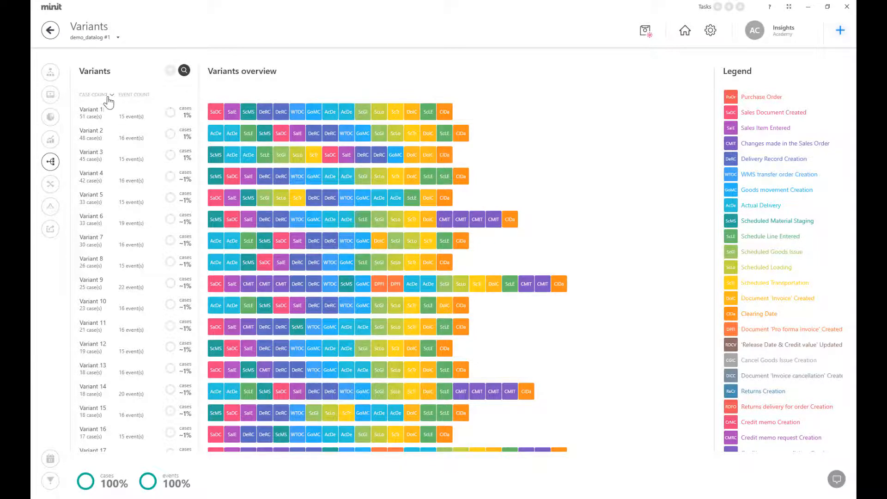
click(144, 96)
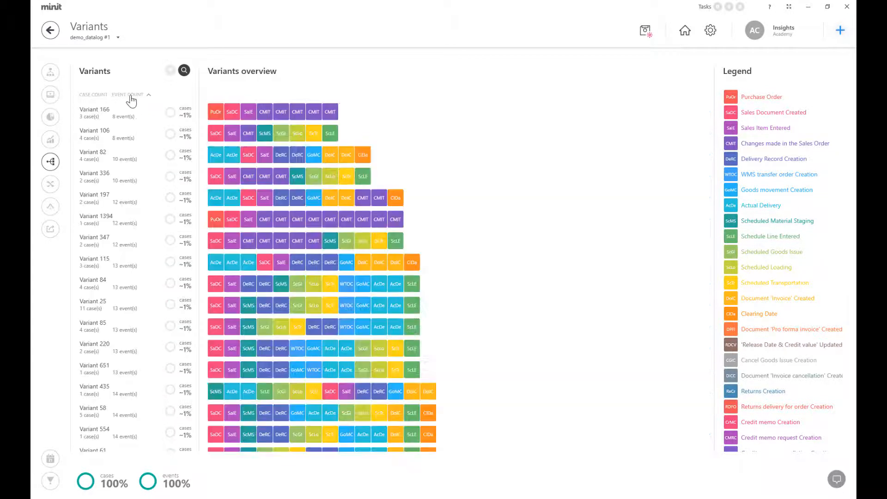
click(103, 98)
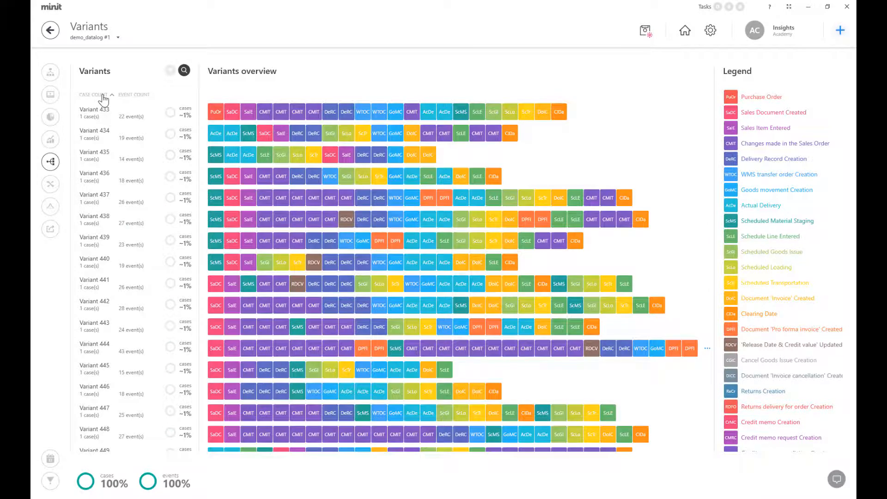
click(103, 98)
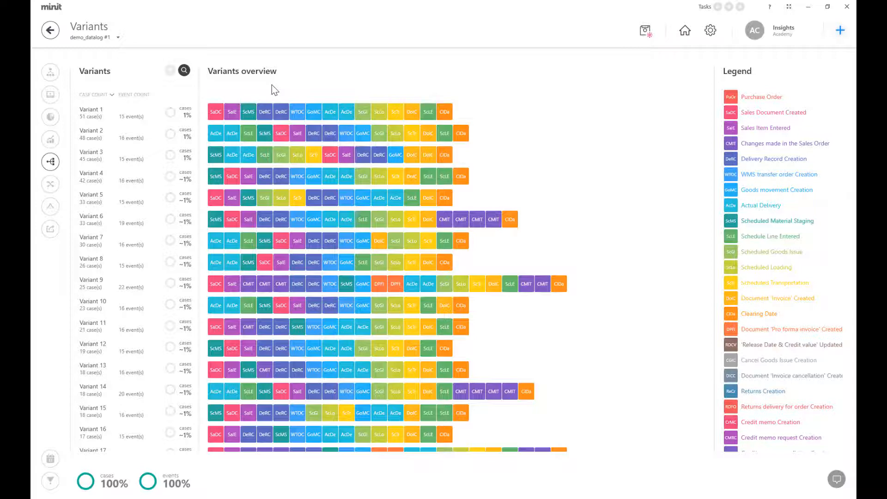
Examine Variant 1 through its performance and Finance statistics, its cases table and its full cases Gantt timeline
click(131, 116)
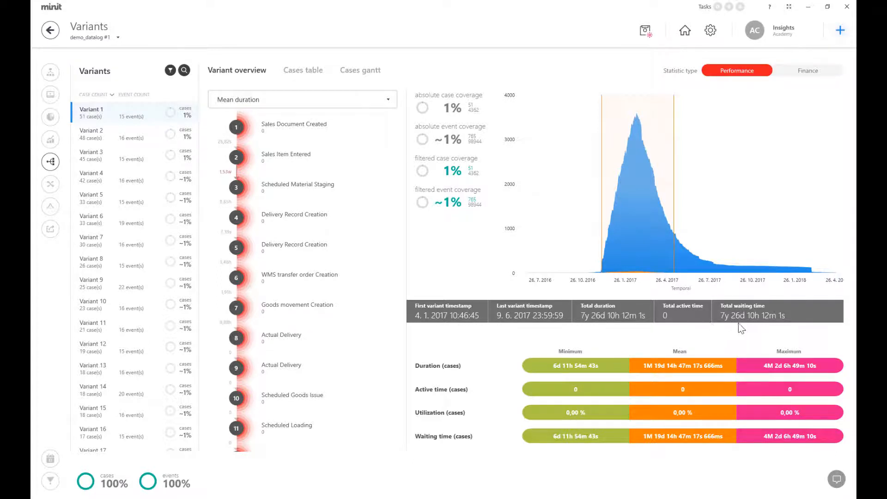
click(787, 68)
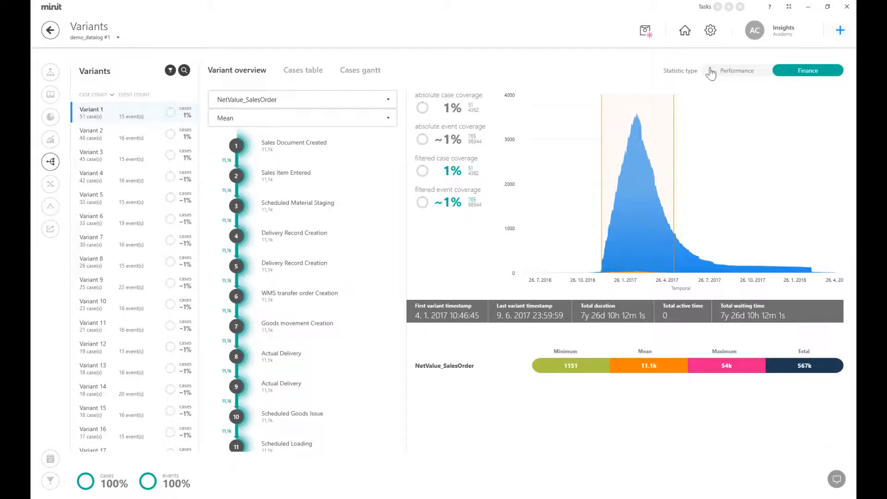
click(309, 74)
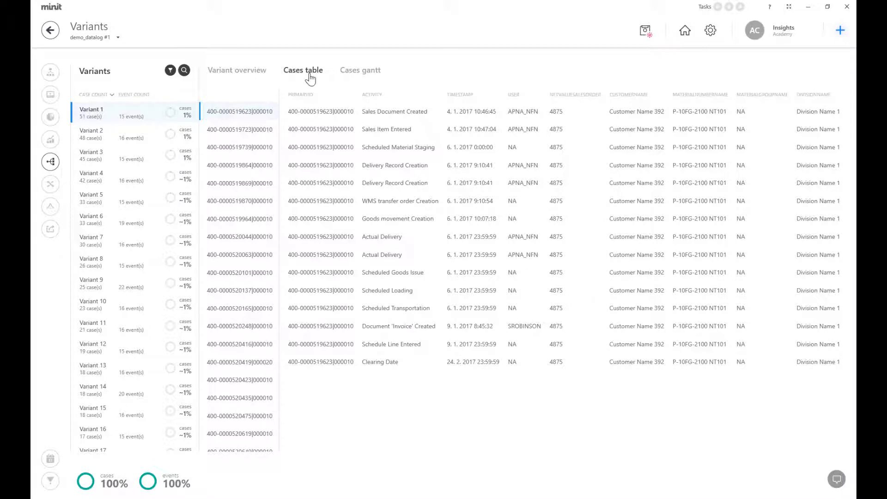
click(375, 77)
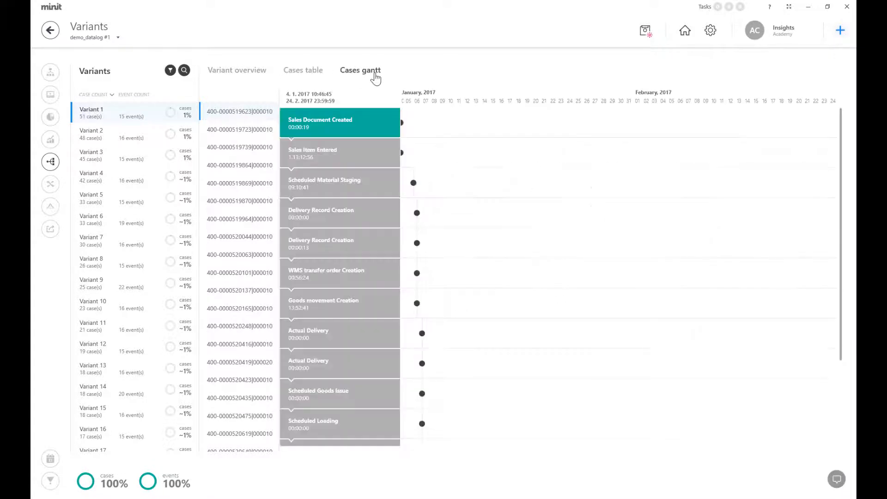
scroll(499, 249, down, 3)
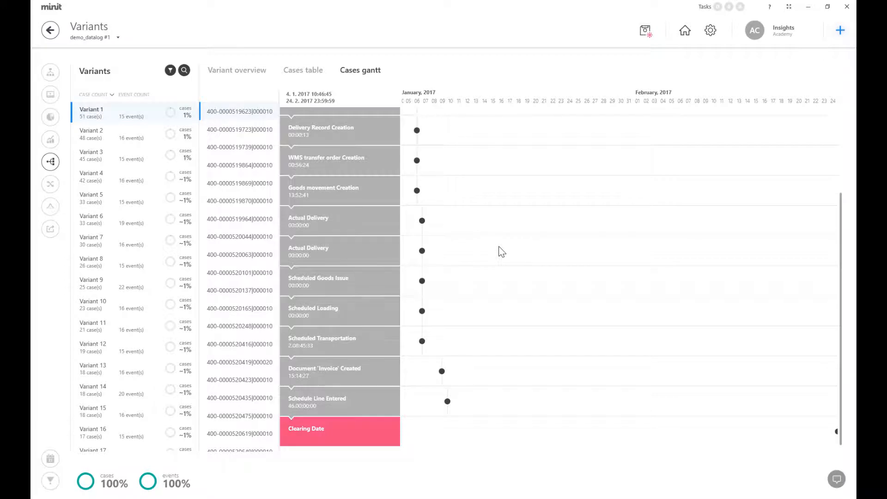
scroll(501, 251, up, 3)
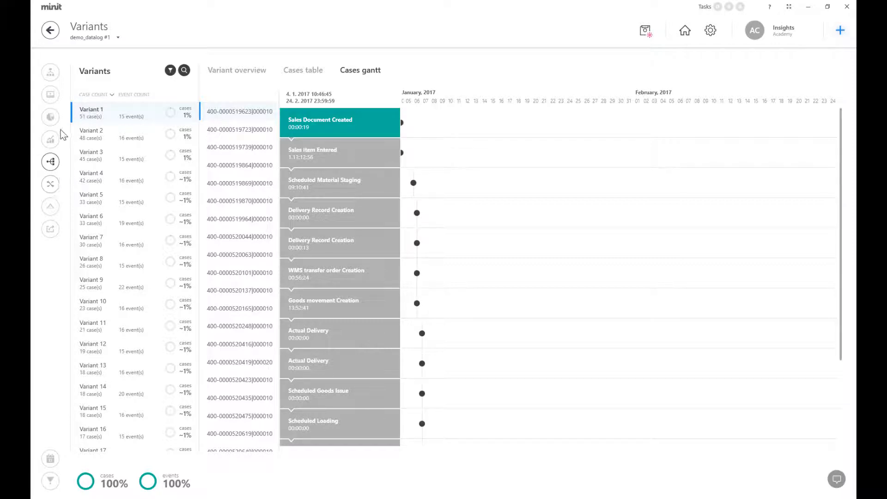
Highlight Variant 1 in the process map and apply a filter that includes only its cases
click(55, 72)
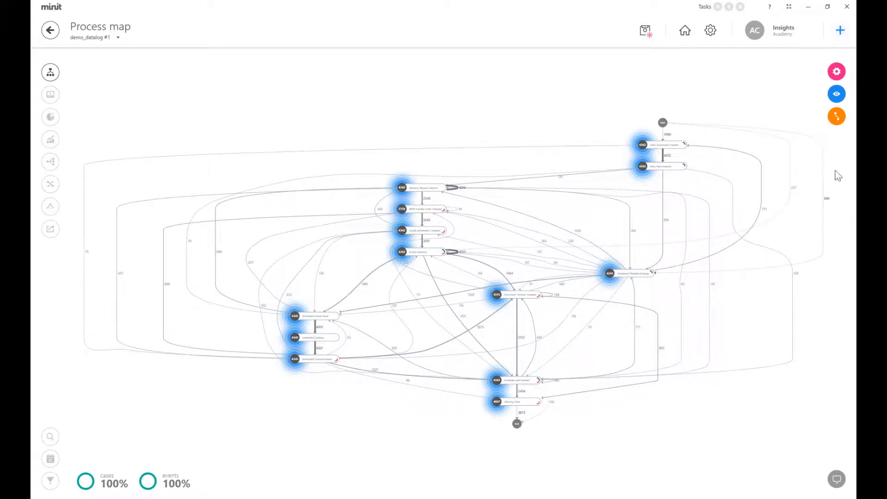
click(837, 116)
click(796, 135)
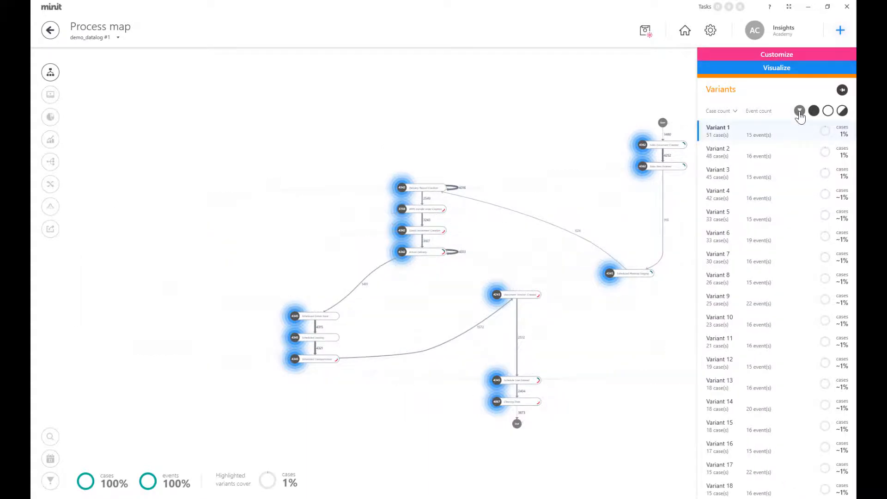
click(800, 112)
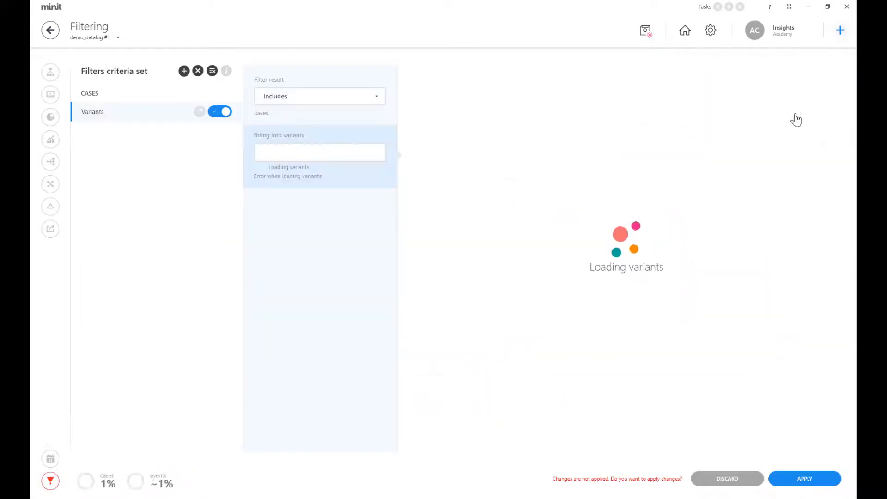
click(837, 482)
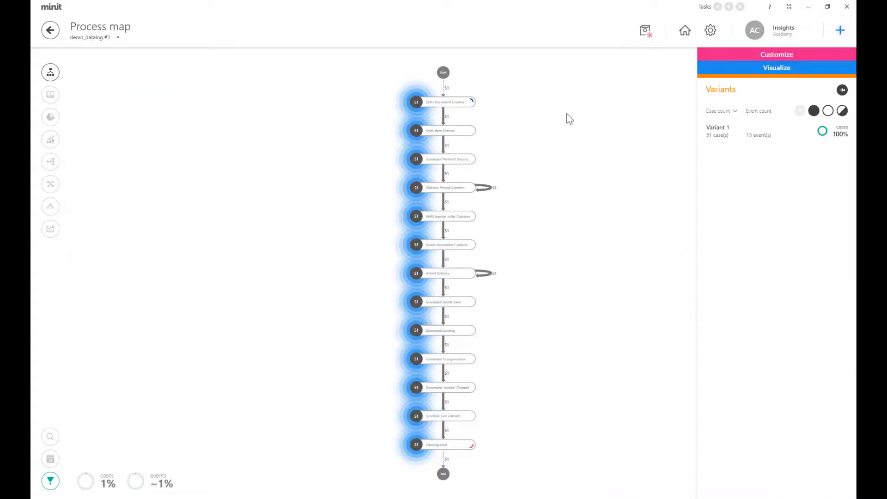
Save the filtered process map as a new private view named "var 1"
click(647, 31)
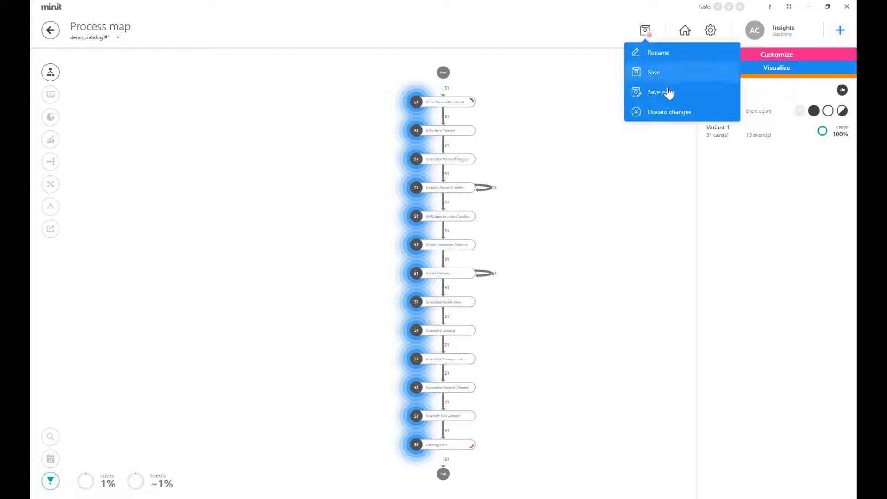
click(688, 96)
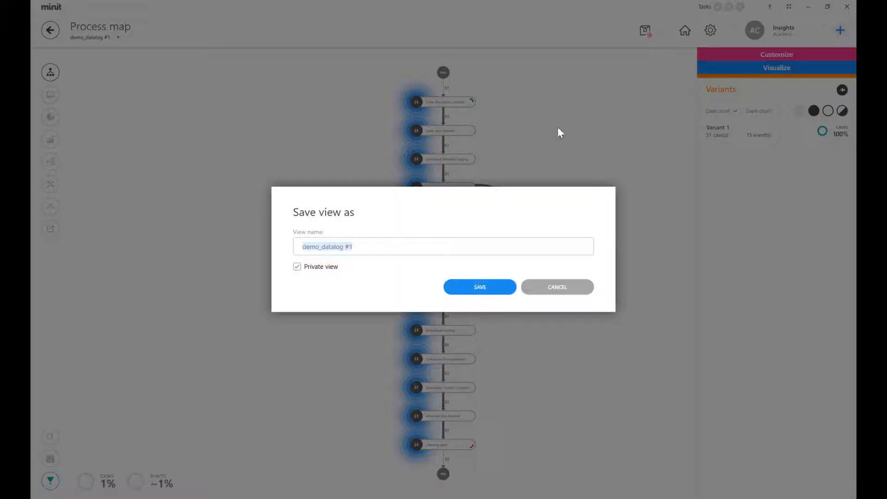
drag(398, 247, 273, 250)
text(cut 1)
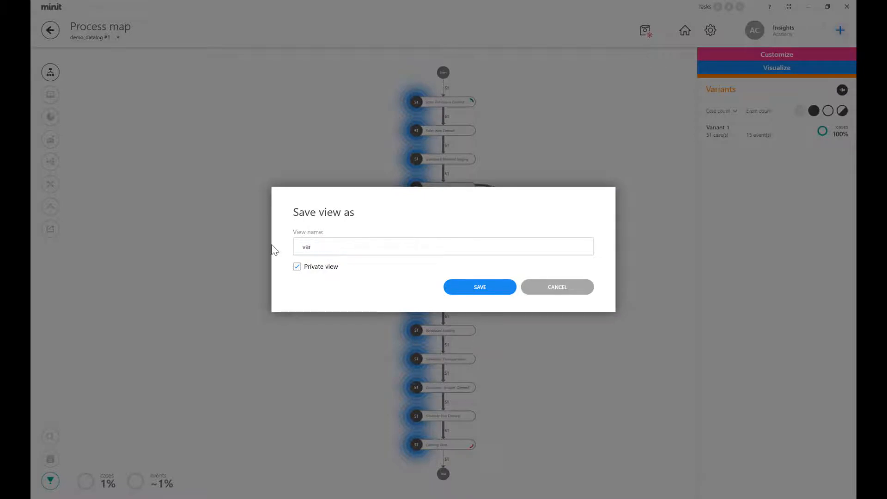
click(464, 289)
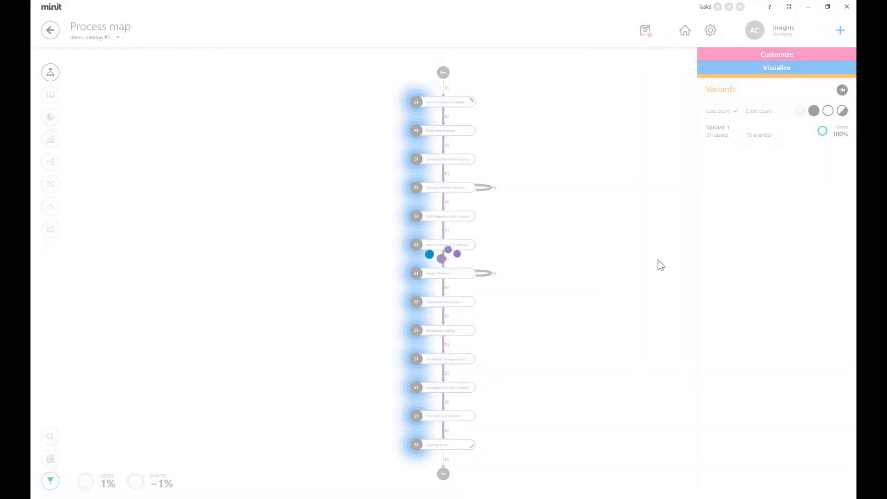
Invert the Variants filter so it covers all cases outside Variant 1, and apply it
click(52, 483)
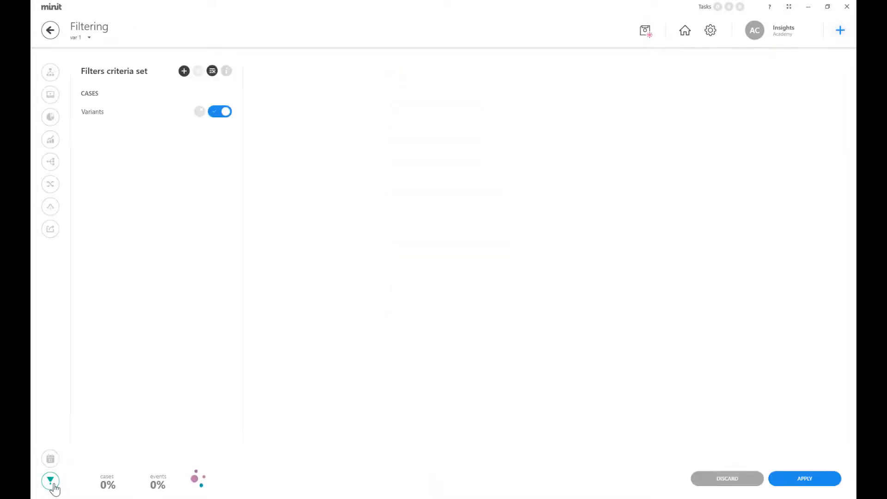
click(200, 113)
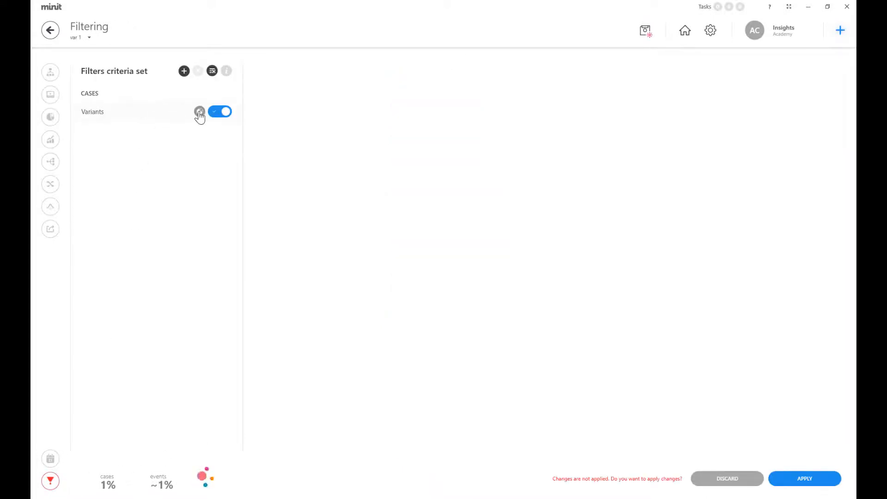
click(812, 481)
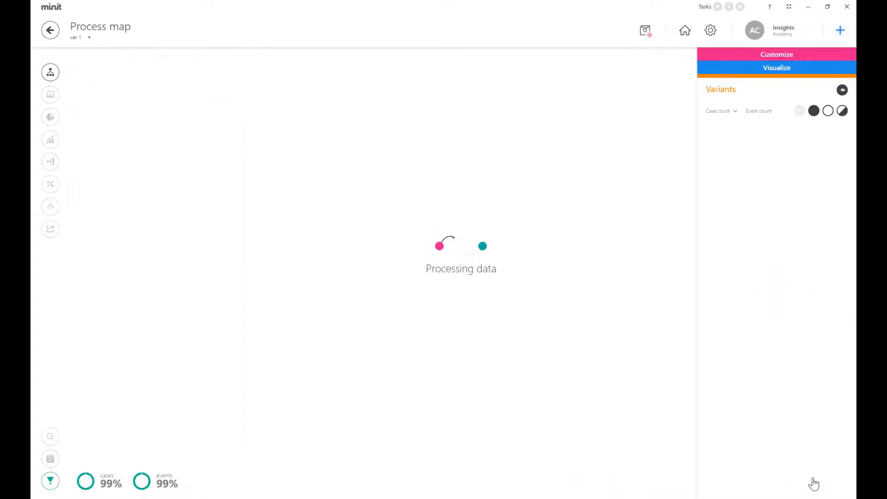
Save the inverted-filter process map as a new private view named "excl var 1"
click(645, 31)
click(656, 91)
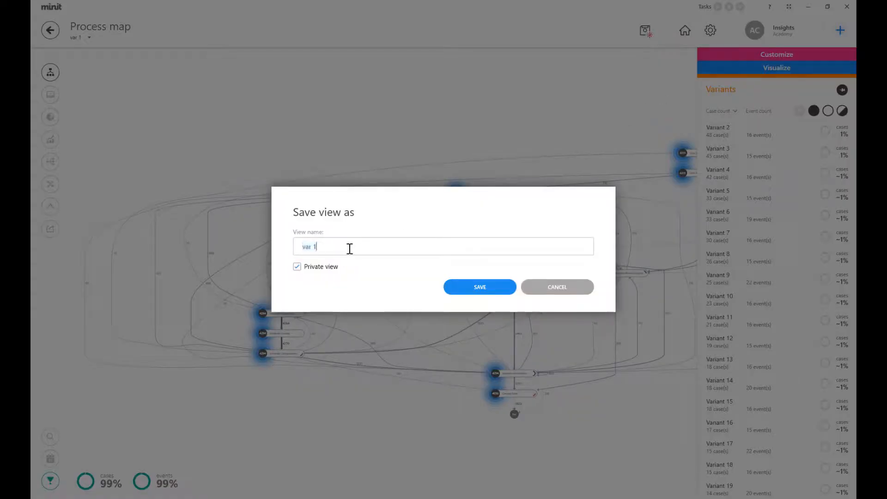
text(exci)
text( var 3)
click(490, 287)
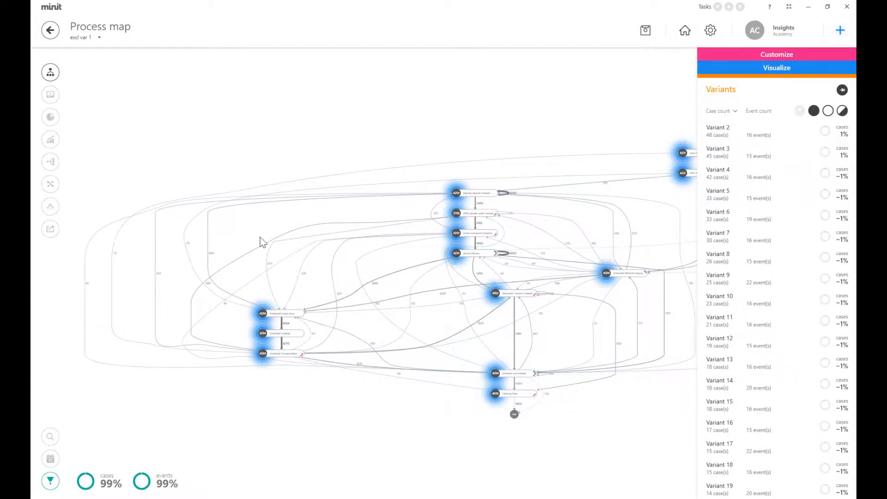
Open the process comparison and add the demo_datalog view "var 1" as a layer against "excl var 1"
click(51, 185)
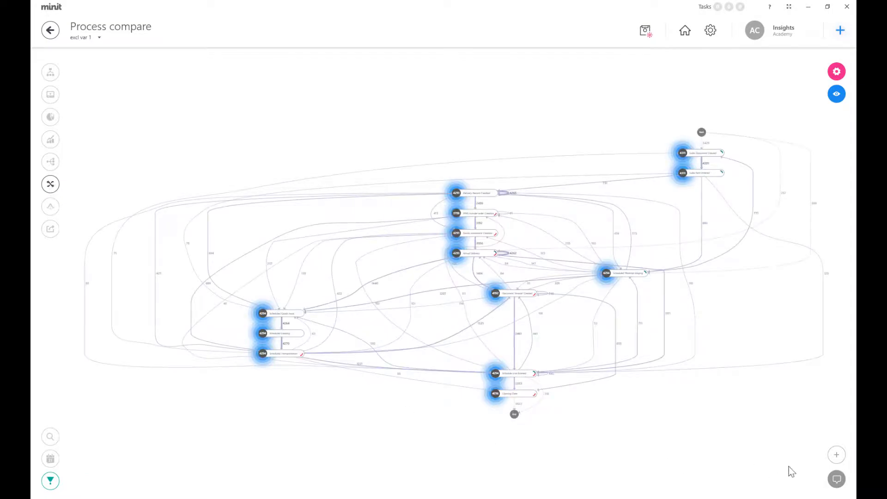
click(840, 460)
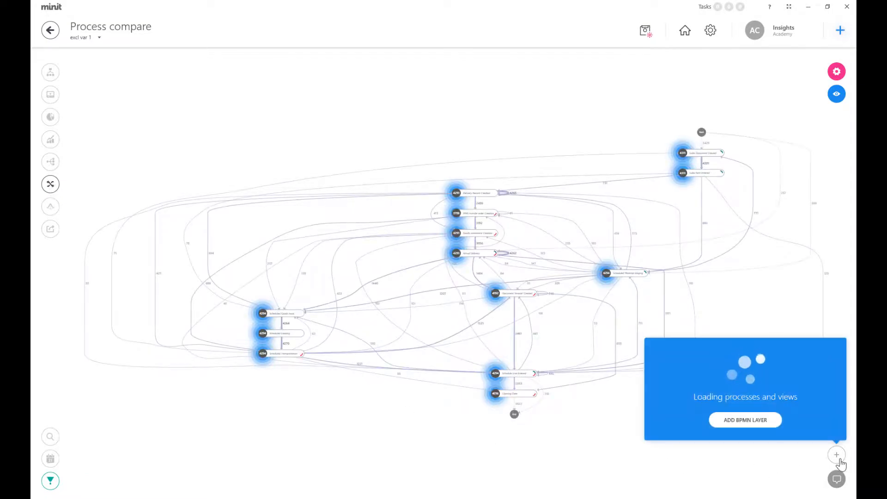
click(826, 395)
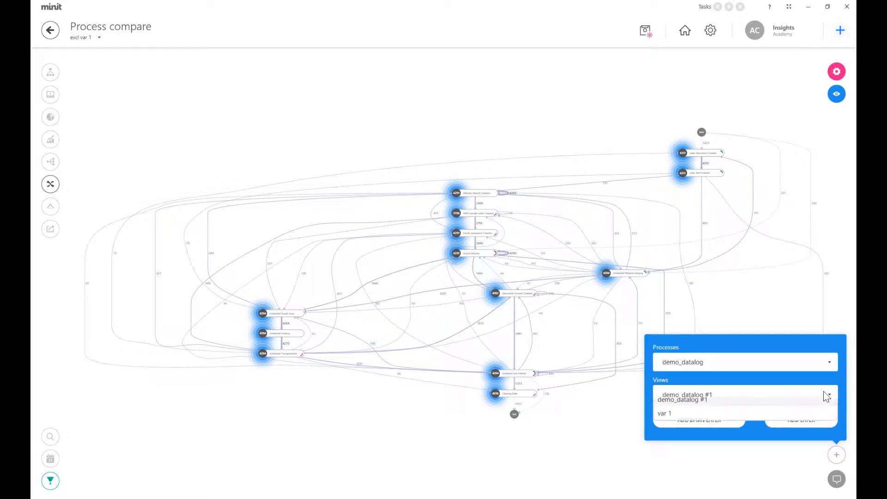
click(805, 424)
click(806, 428)
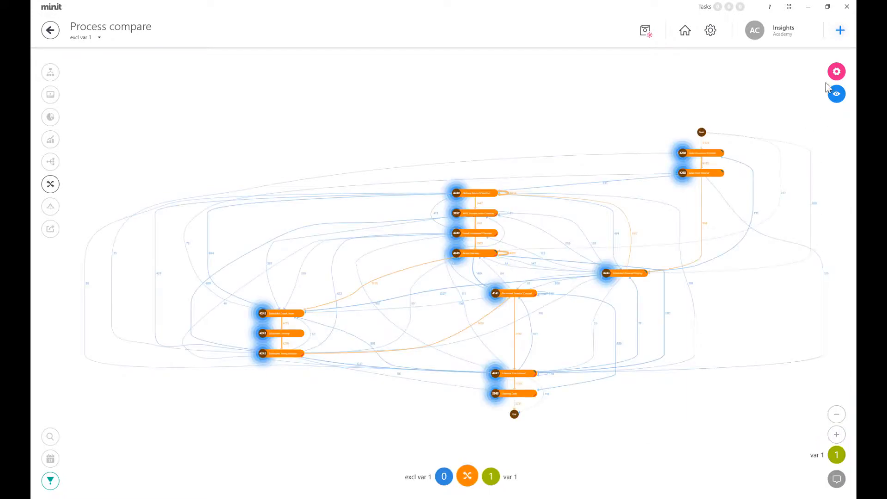
Raise the share of displayed activities in the comparison process map to 100 %
click(834, 70)
drag(710, 118, 844, 124)
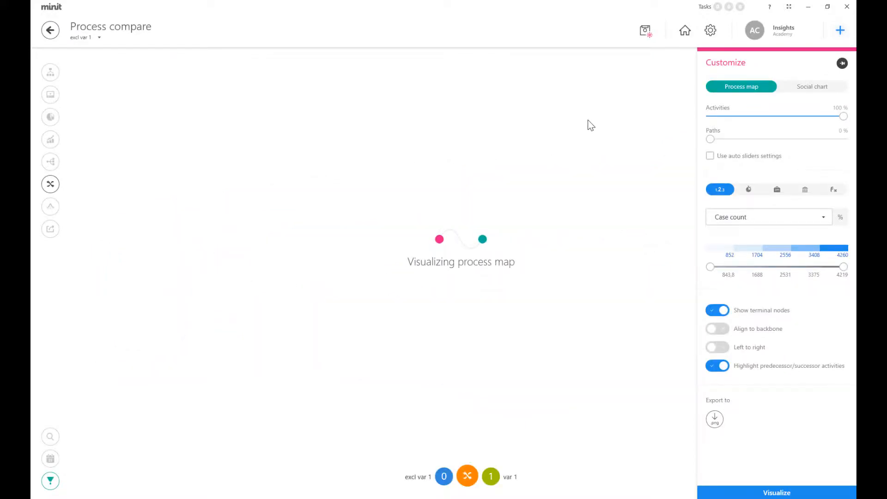
click(667, 426)
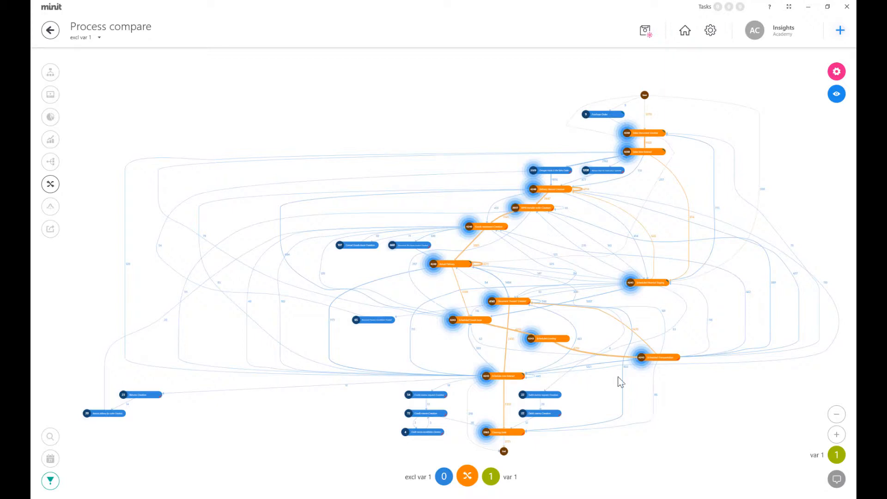
Compare the statistics of the middle activity in the lower orange path, adding NetValue_SalesOrder to its financial analysis
click(562, 338)
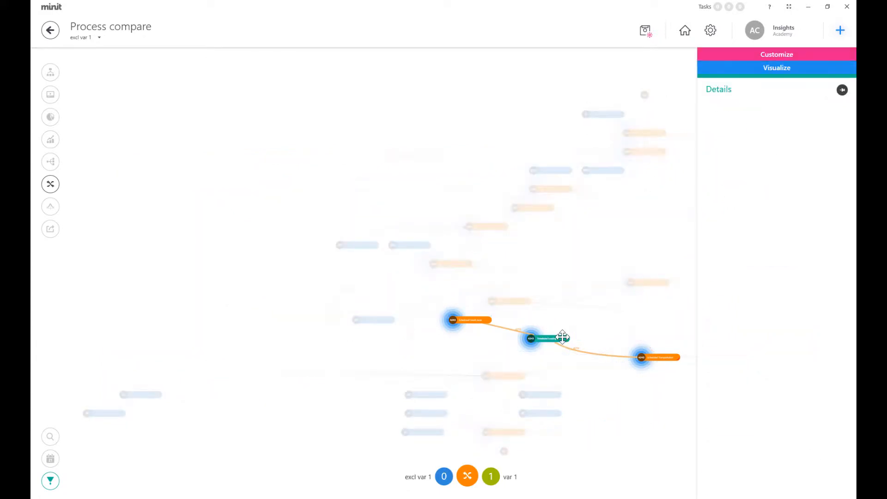
scroll(789, 276, down, 2)
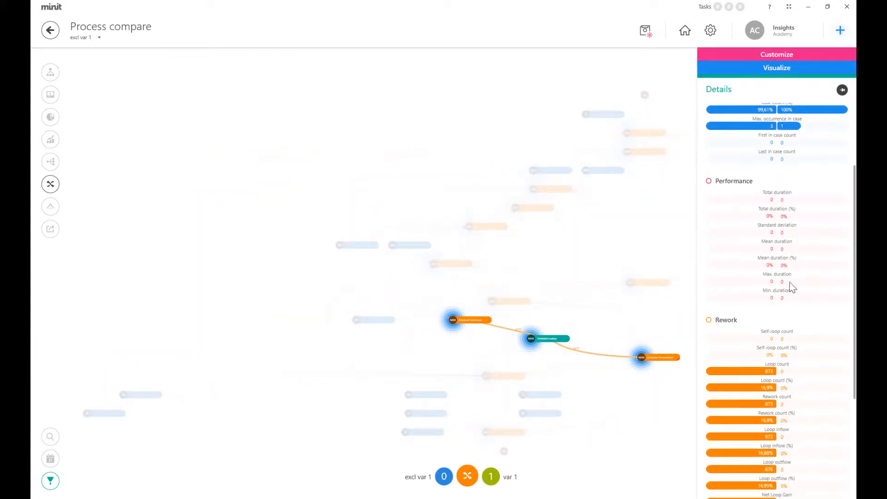
scroll(788, 282, down, 4)
click(775, 388)
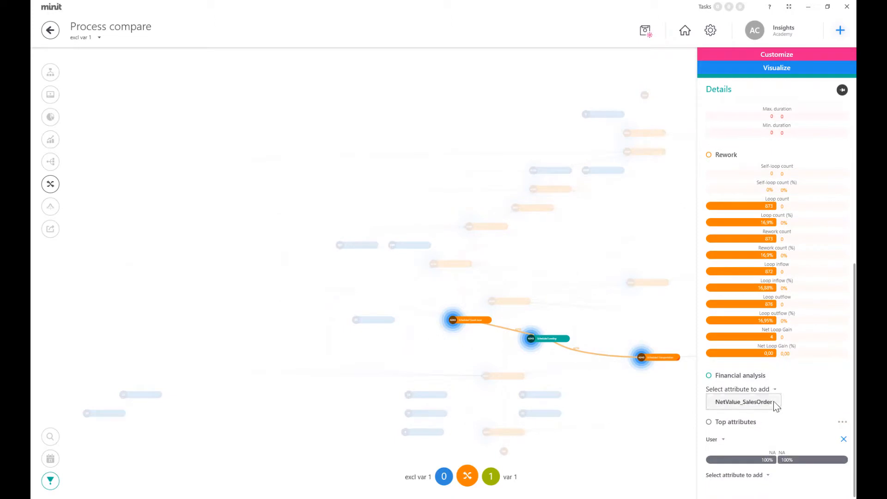
click(757, 401)
scroll(774, 406, down, 3)
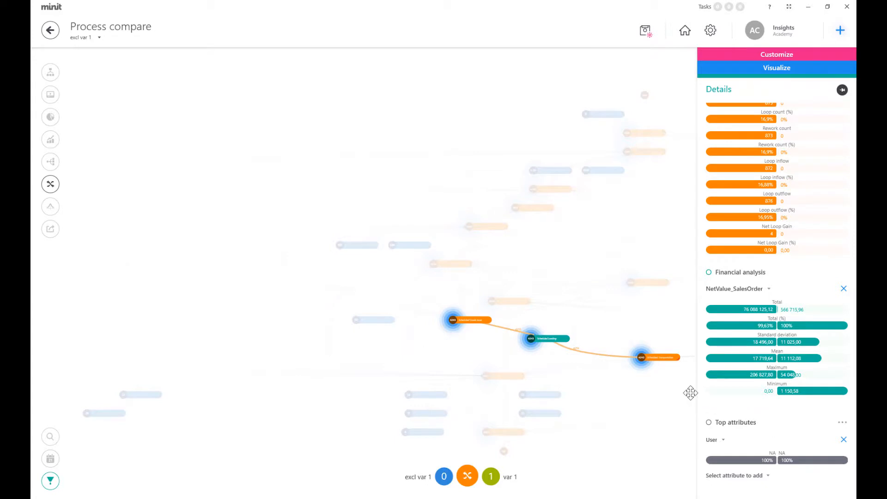
click(689, 392)
Switch the comparison from the process map to the social chart of resources
click(839, 71)
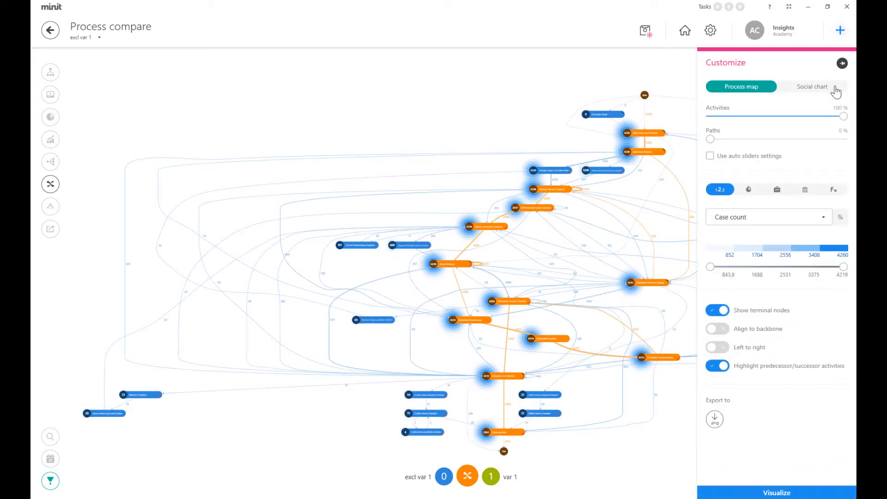
click(835, 88)
click(491, 277)
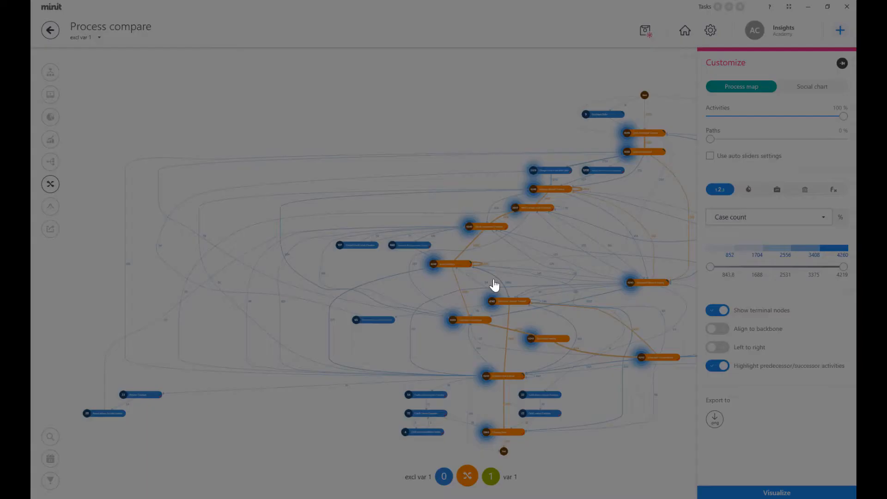
click(494, 276)
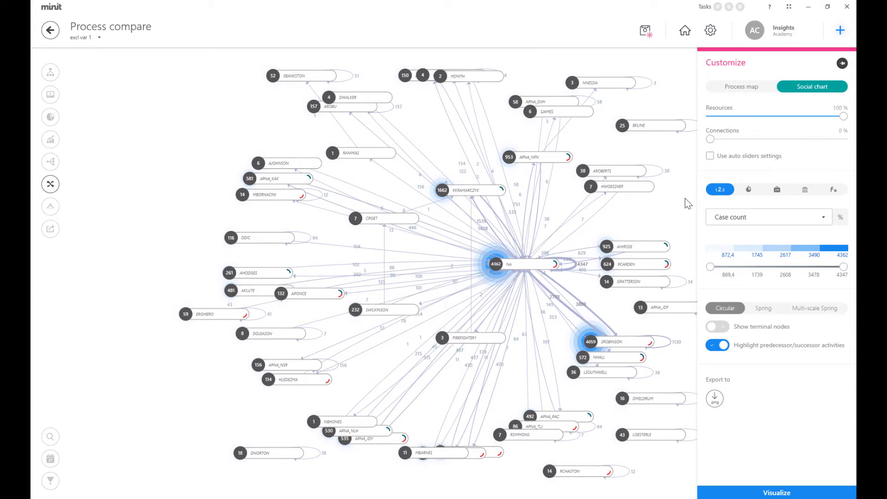
Display the mean duration performance metric on the social chart
click(753, 196)
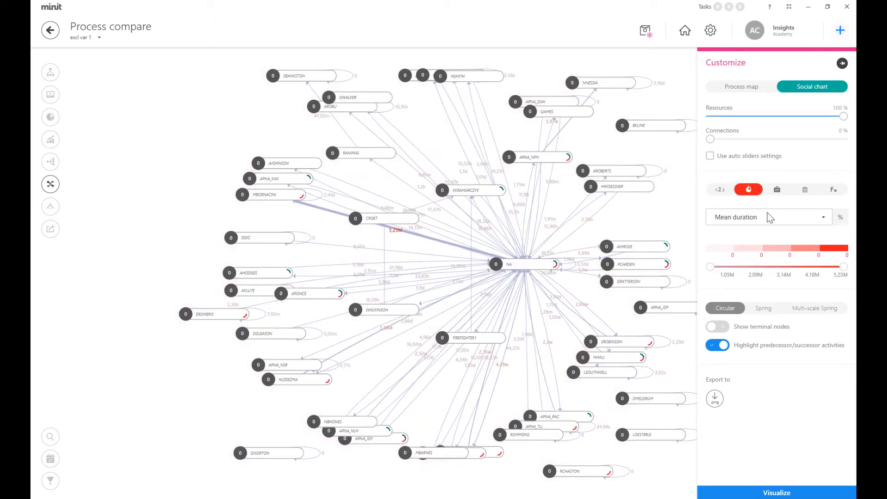
click(769, 218)
click(769, 249)
Examine the thickest connection leaving the NA resource through its frequency, performance, rework and financial details
scroll(393, 237, up, 4)
scroll(359, 236, up, 1)
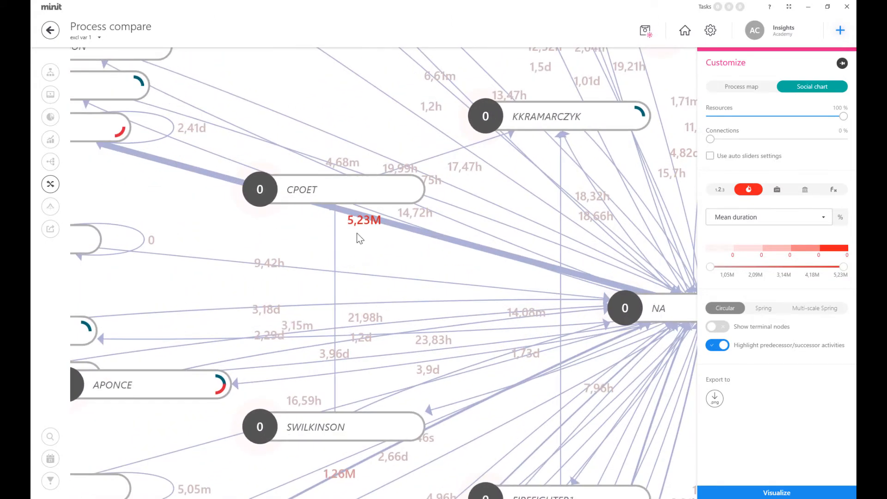
scroll(365, 236, down, 3)
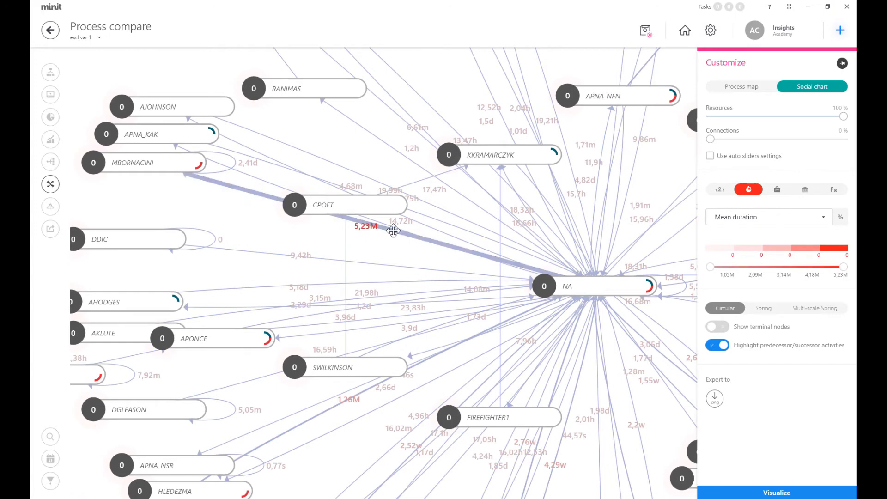
click(393, 231)
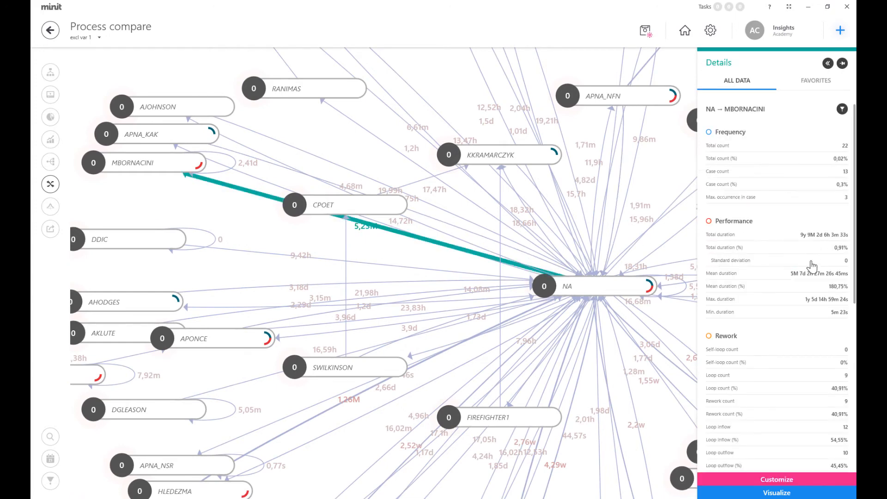
scroll(806, 296, down, 2)
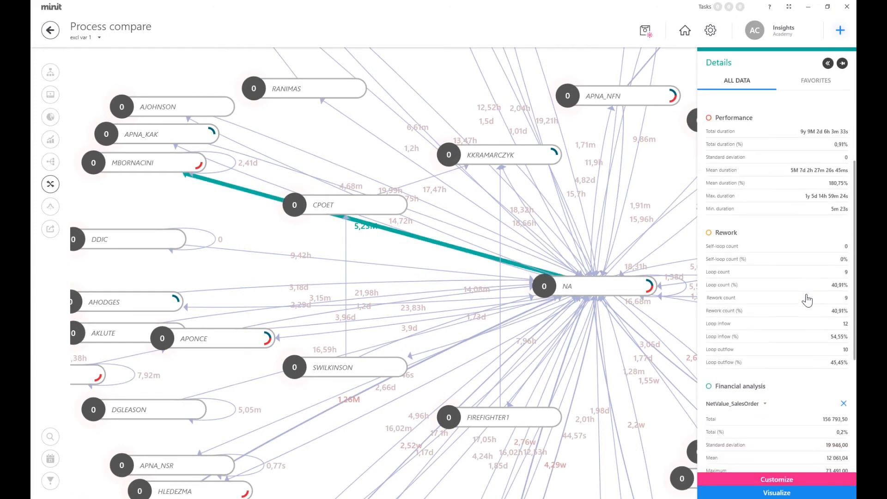
scroll(807, 300, down, 2)
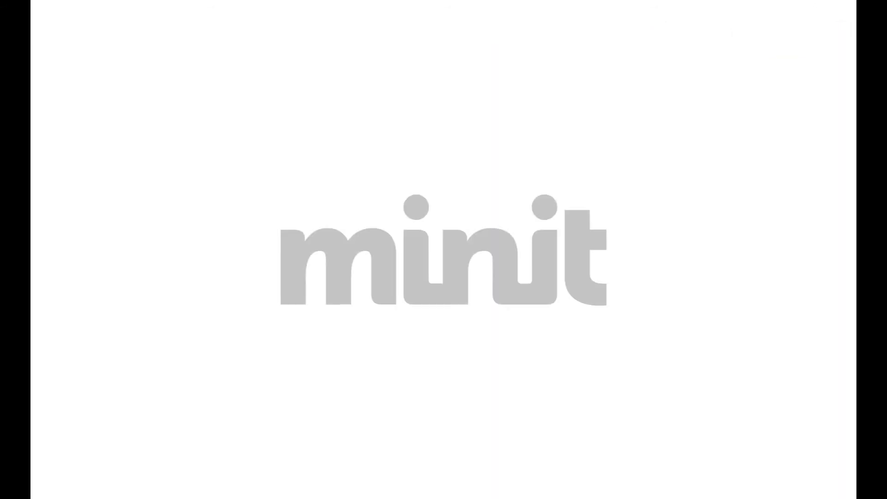